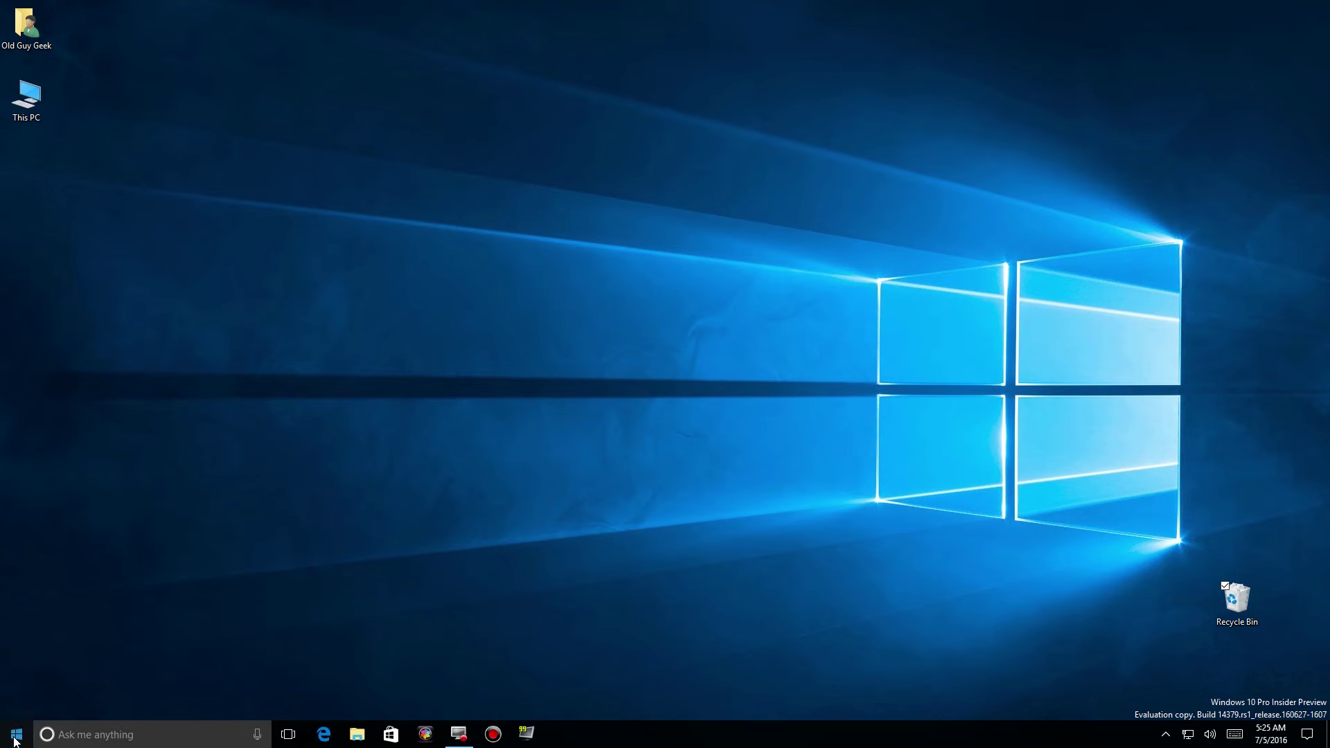
Show and then close the Start menu's installed-app list before reaching the administrator tools.
{"action": "left_click", "coordinate": [15, 735]}
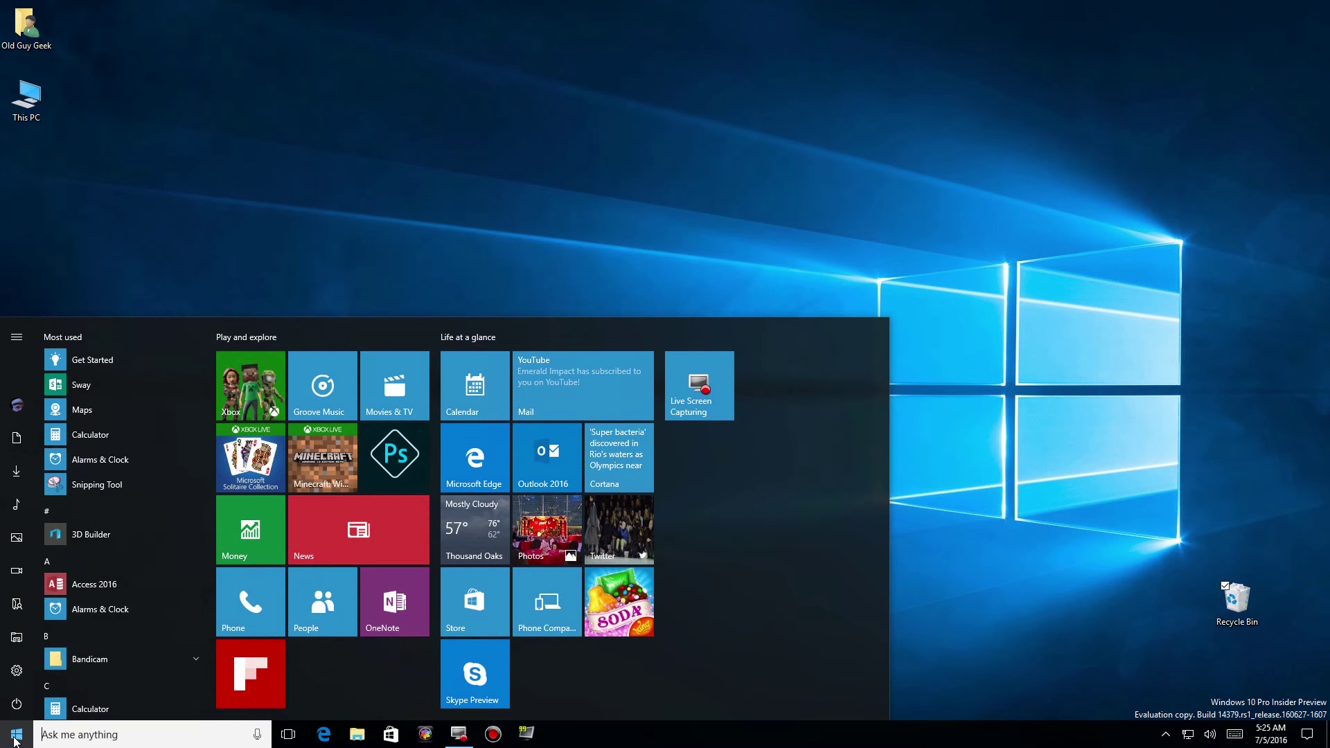
{"action": "left_click", "coordinate": [16, 740]}
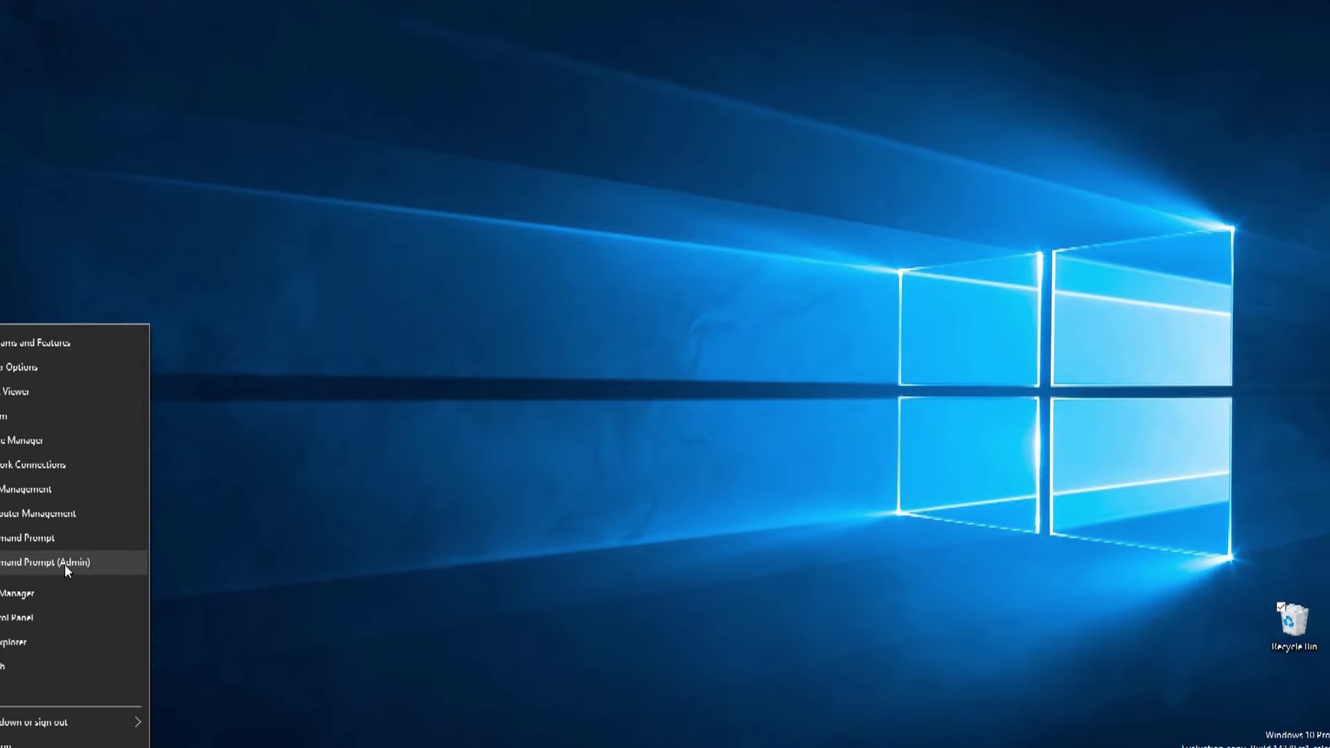
Launch Command Prompt (Admin) and submit sfc /scannow to begin the system scan.
{"action": "left_click", "coordinate": [64, 565]}
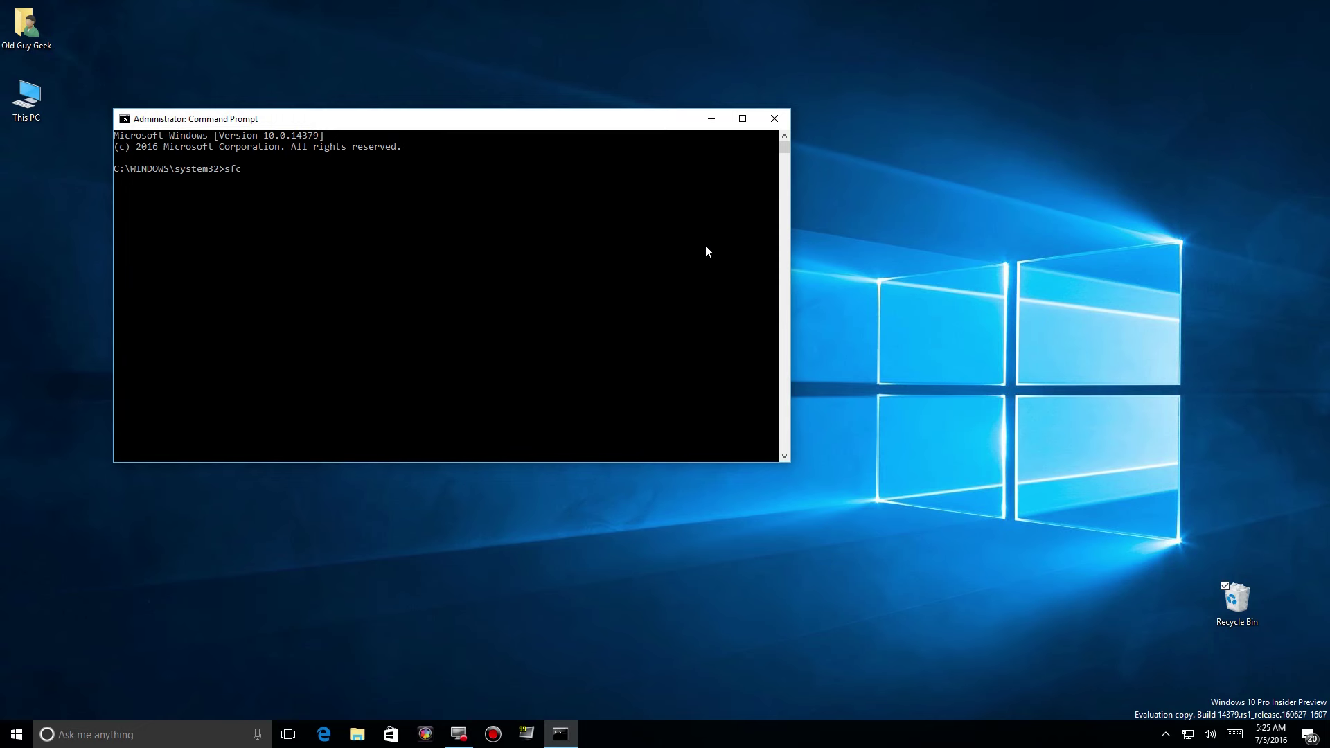
{"action": "type", "text": "sca"}
{"action": "type", "text": "nnow"}
{"action": "key", "text": "Return"}
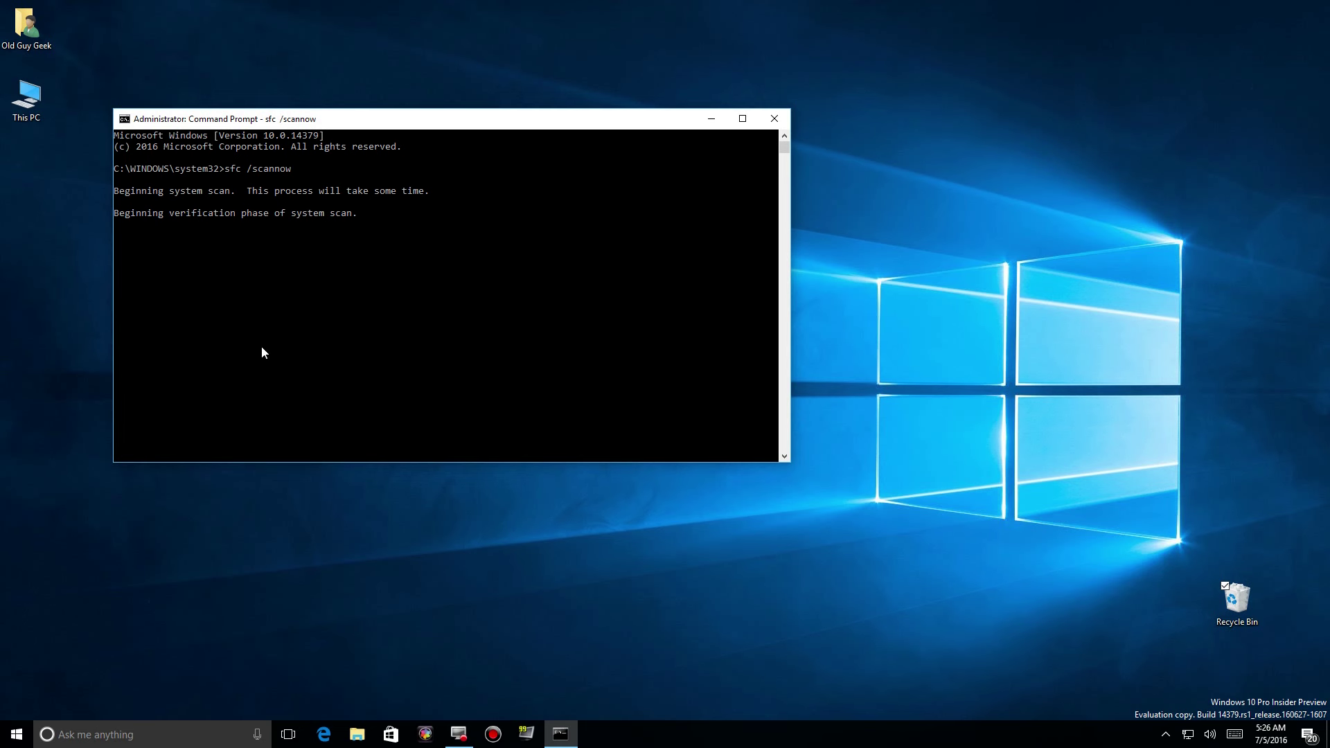
Show the Start menu's app list while sfc begins its verification phase.
{"action": "left_click", "coordinate": [17, 733]}
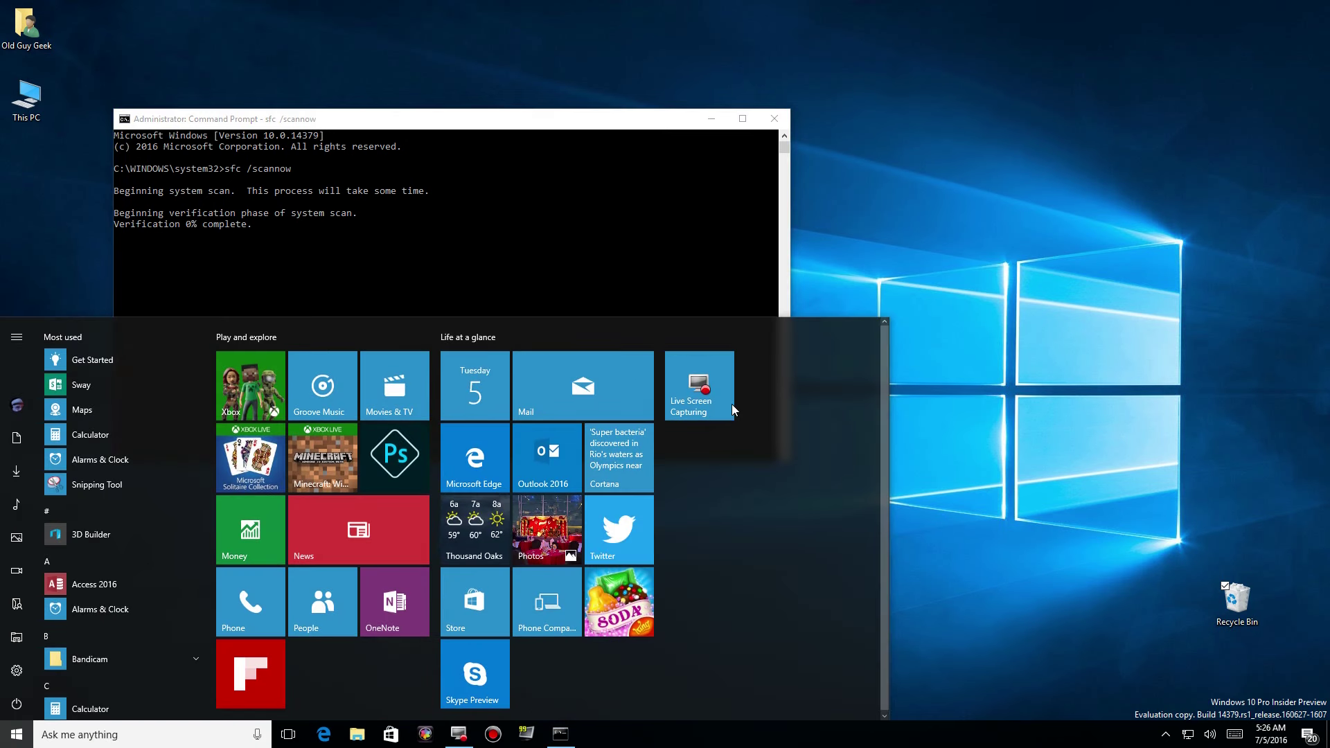
Dismiss the app list and let verification run to 100% with corrupt files repaired.
{"action": "left_click", "coordinate": [1020, 249]}
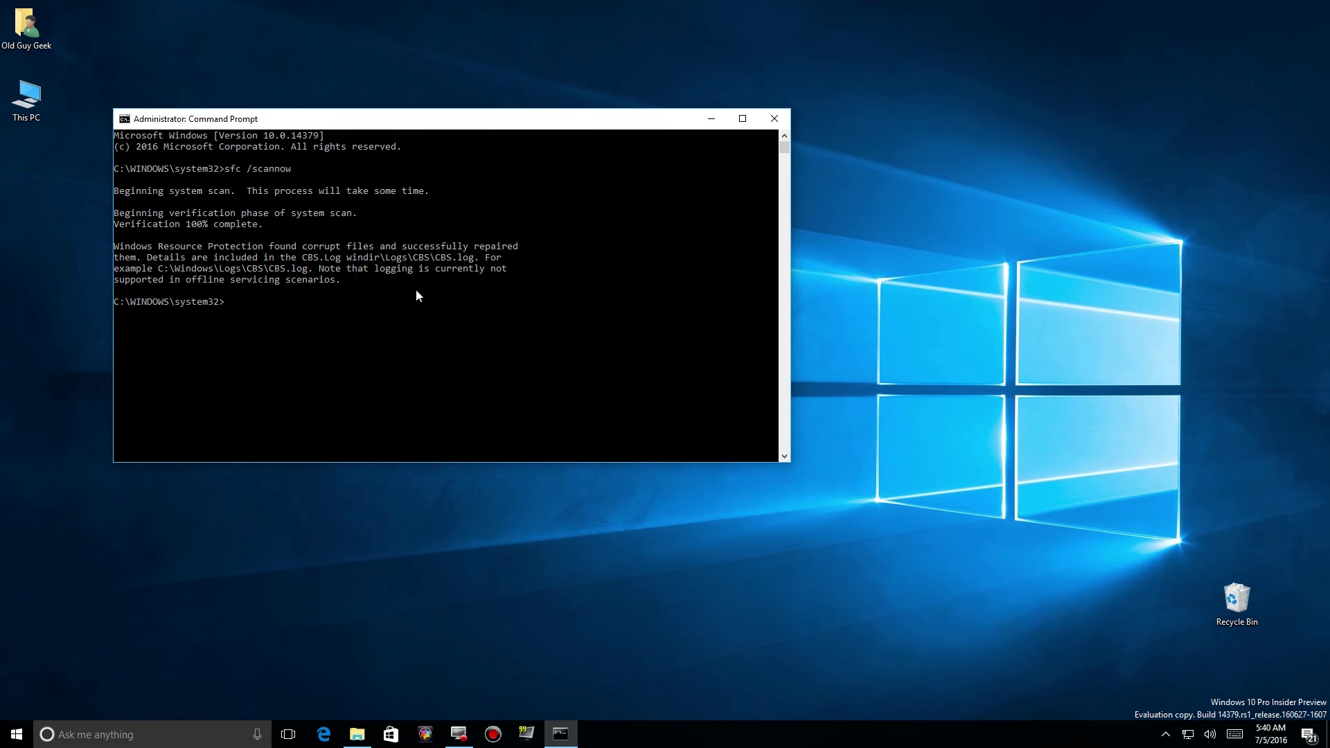
Recall sfc /scannow with Up Arrow and run it a second time.
{"action": "key", "text": "Up"}
{"action": "key", "text": "Return"}
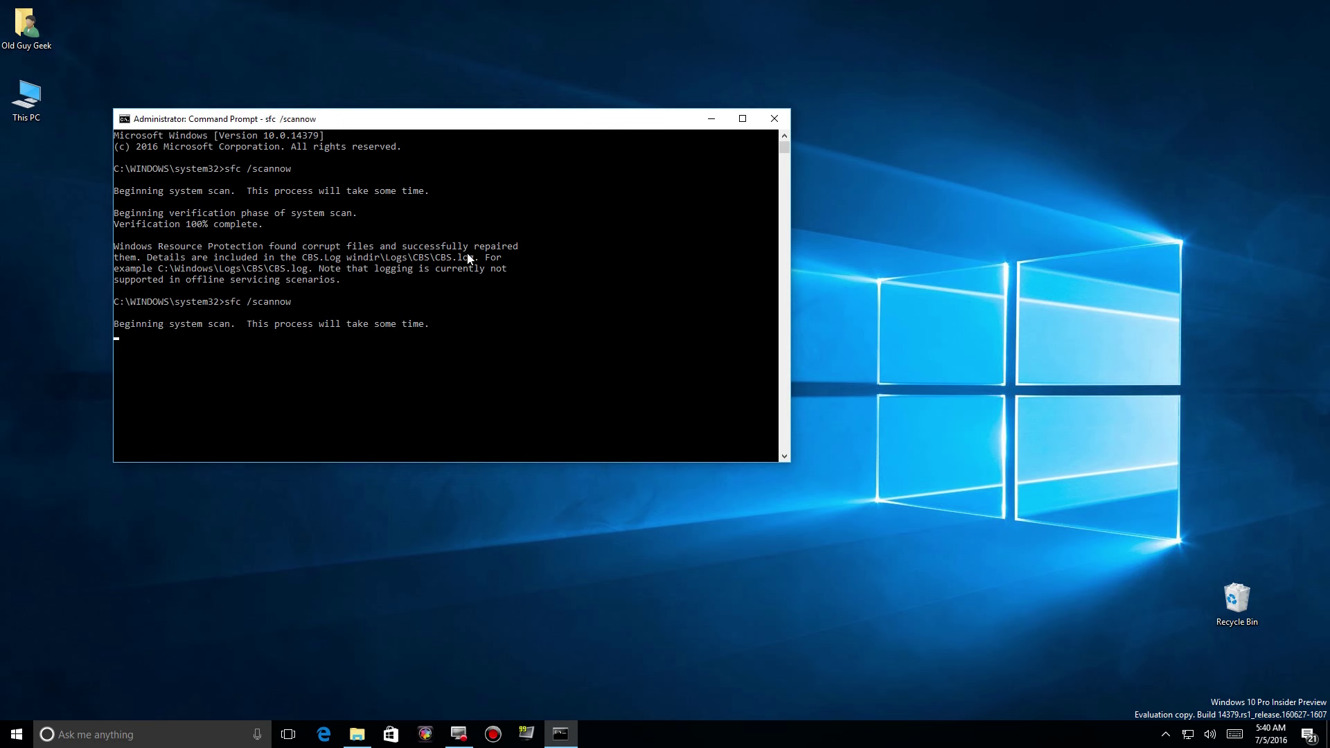